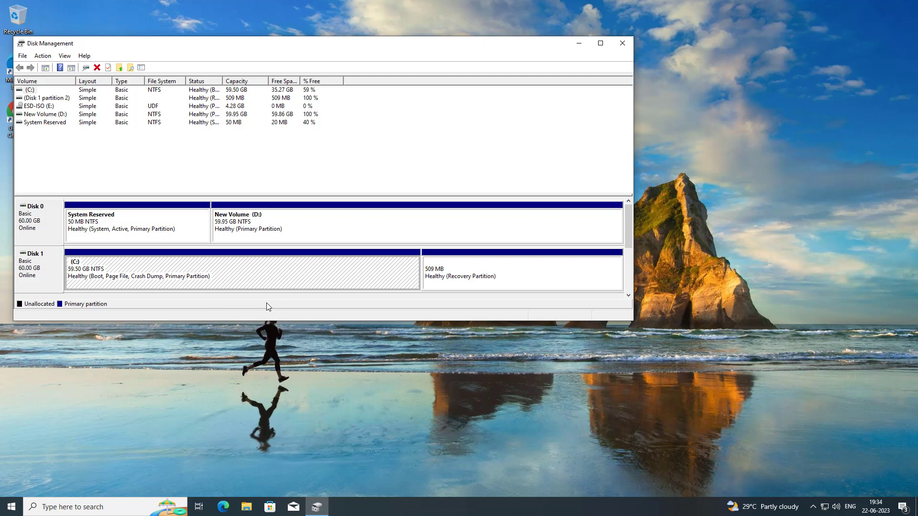
Shrink the C: volume on Disk 1 by 1024 MB with Shrink Volume.
{"action": "right_click", "coordinate": [264, 275]}
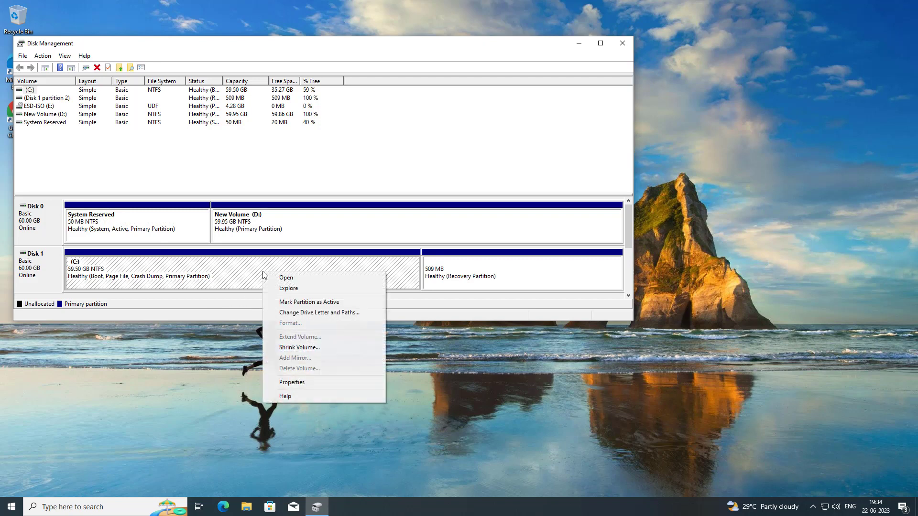
{"action": "left_click", "coordinate": [296, 351]}
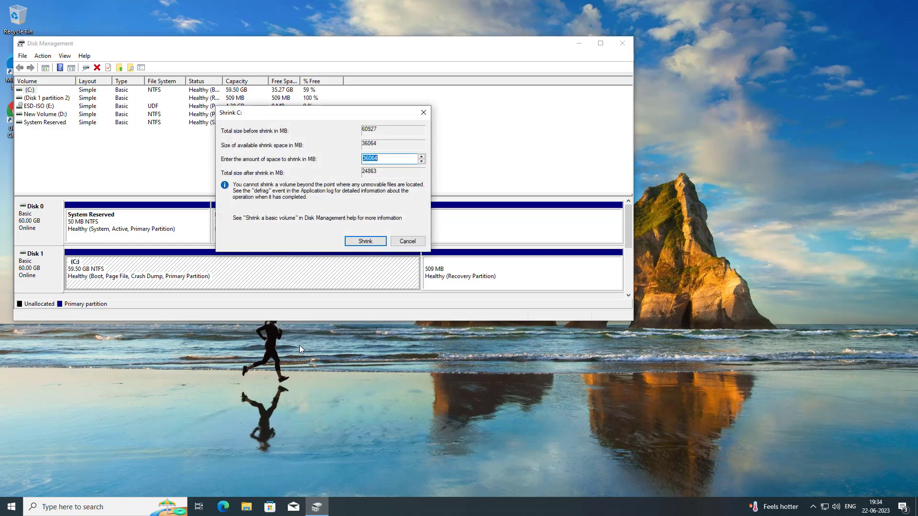
{"action": "type", "text": "1024"}
{"action": "left_click", "coordinate": [374, 241]}
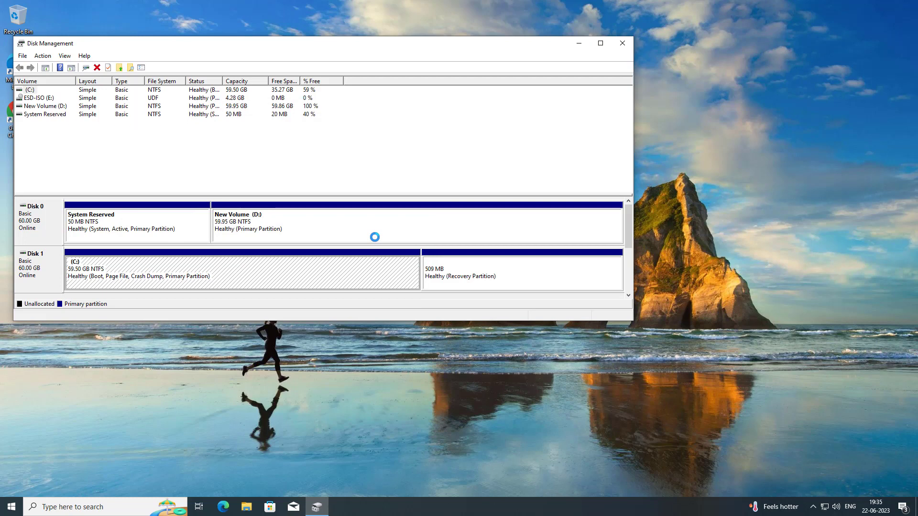
Create a 1023 MB NTFS quick-formatted simple volume, drive letter T, in the unallocated space.
{"action": "left_click", "coordinate": [346, 281]}
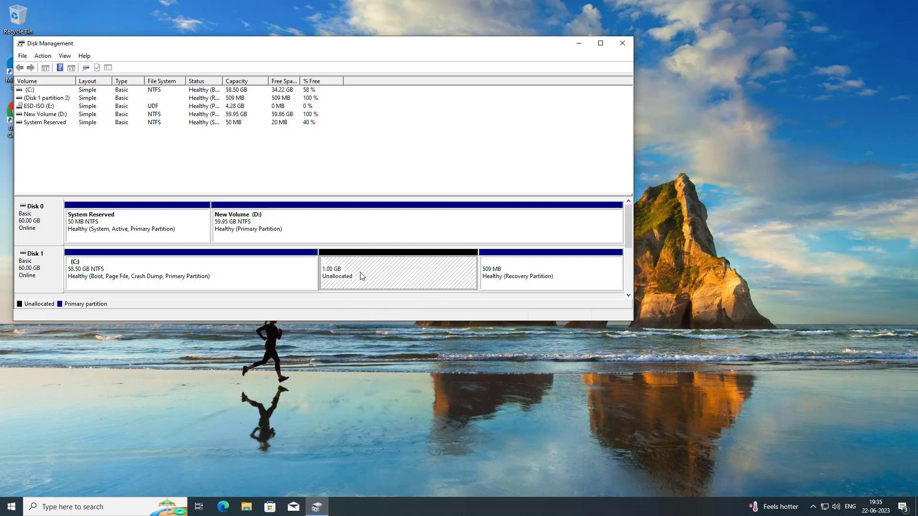
{"action": "right_click", "coordinate": [395, 275]}
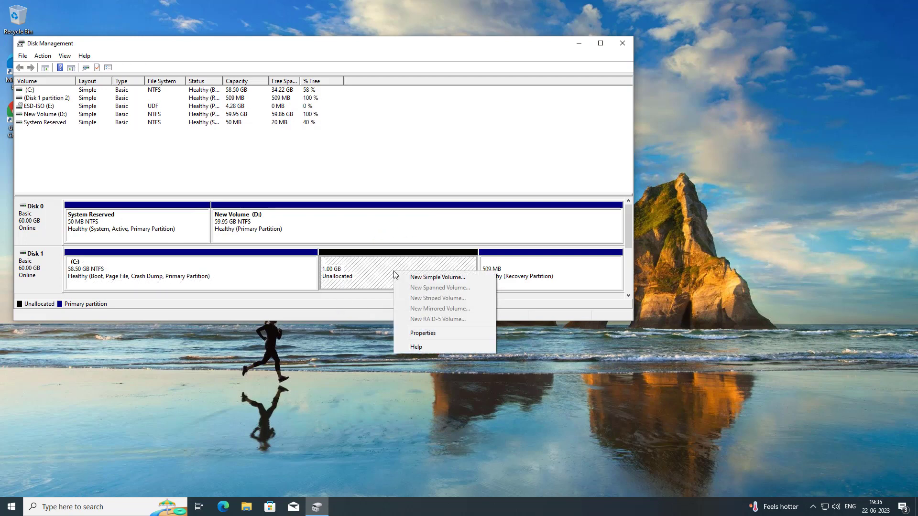
{"action": "left_click", "coordinate": [450, 277]}
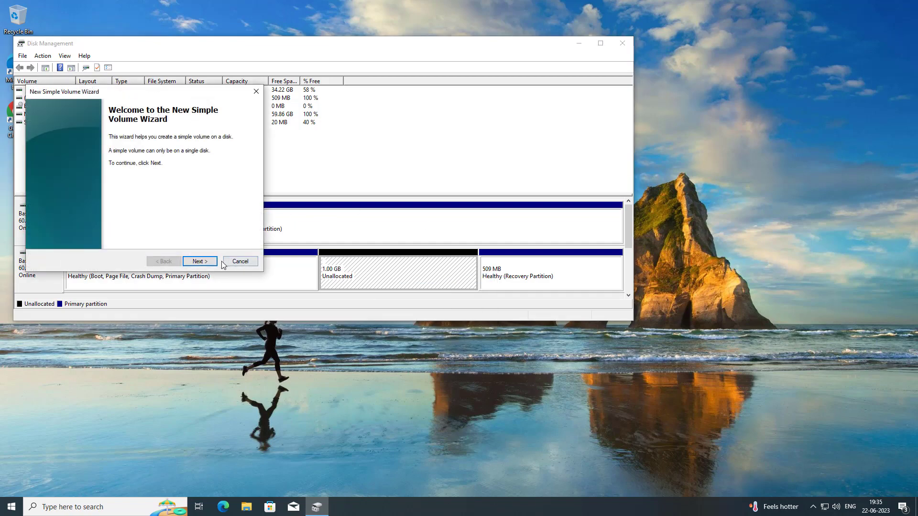
{"action": "left_click", "coordinate": [200, 261]}
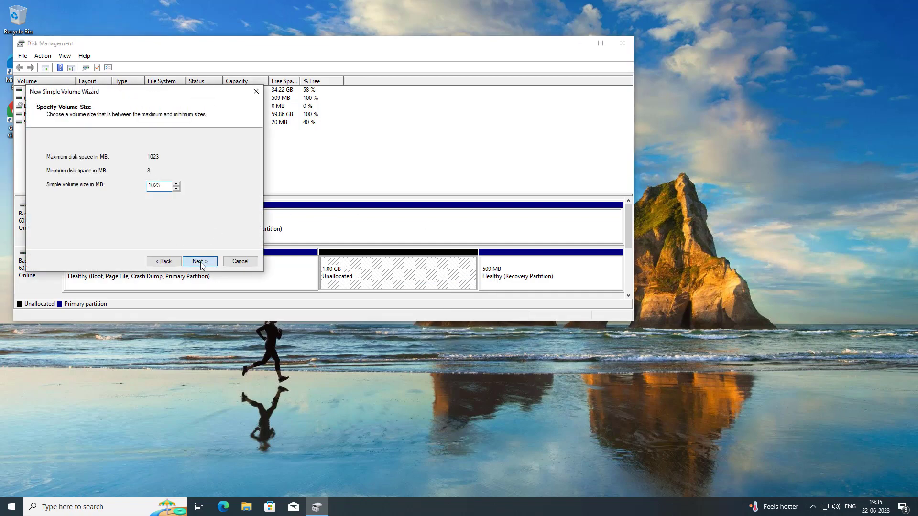
{"action": "left_click", "coordinate": [199, 261]}
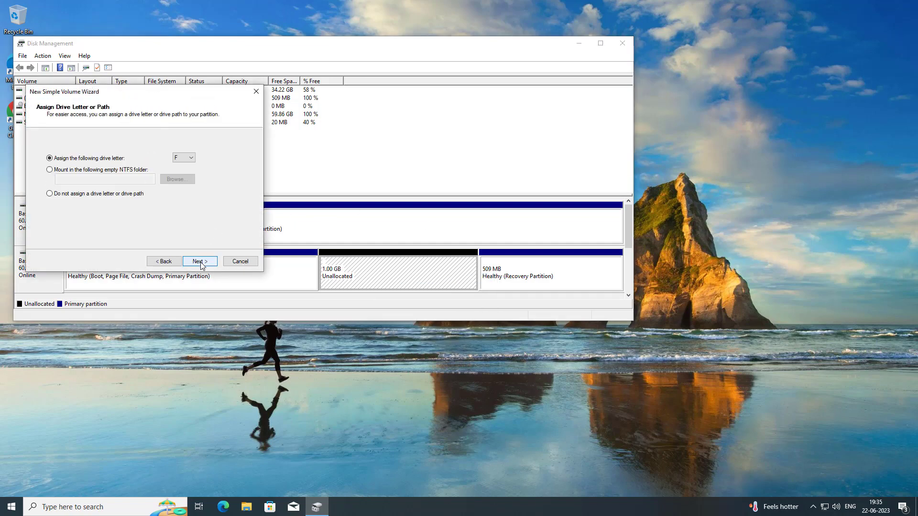
{"action": "left_click", "coordinate": [188, 158]}
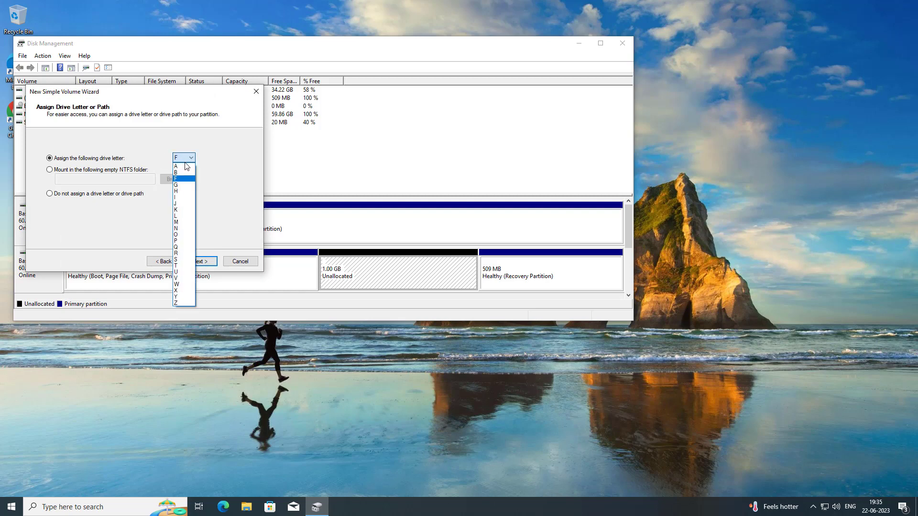
{"action": "left_click", "coordinate": [185, 266]}
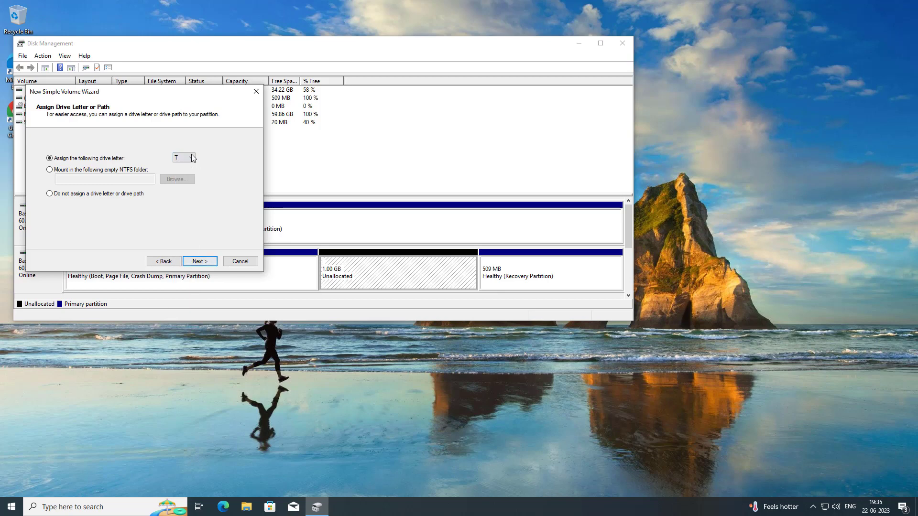
{"action": "left_click", "coordinate": [211, 264]}
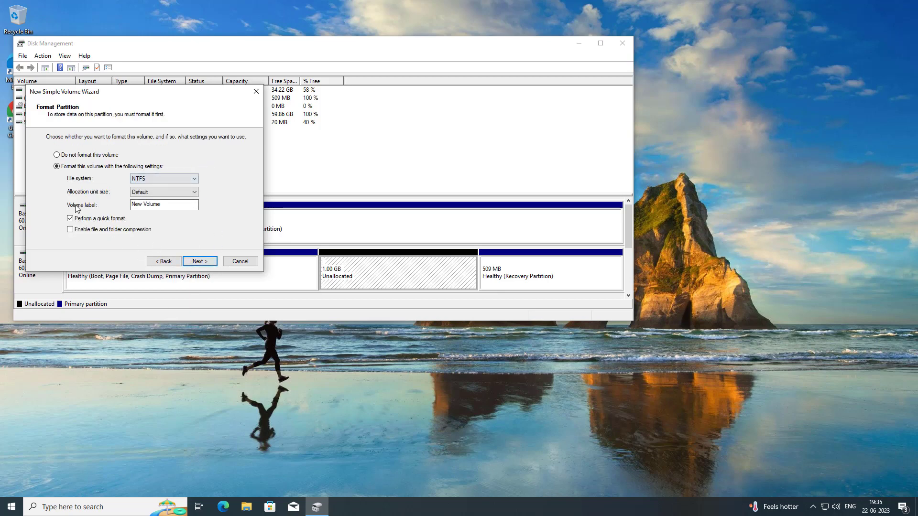
{"action": "left_click", "coordinate": [209, 262]}
{"action": "left_click", "coordinate": [209, 262]}
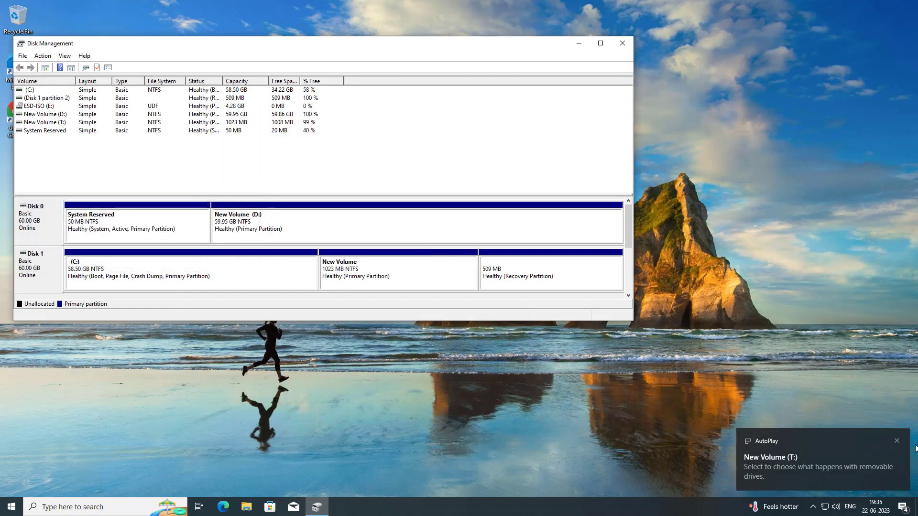
{"action": "left_click", "coordinate": [427, 277]}
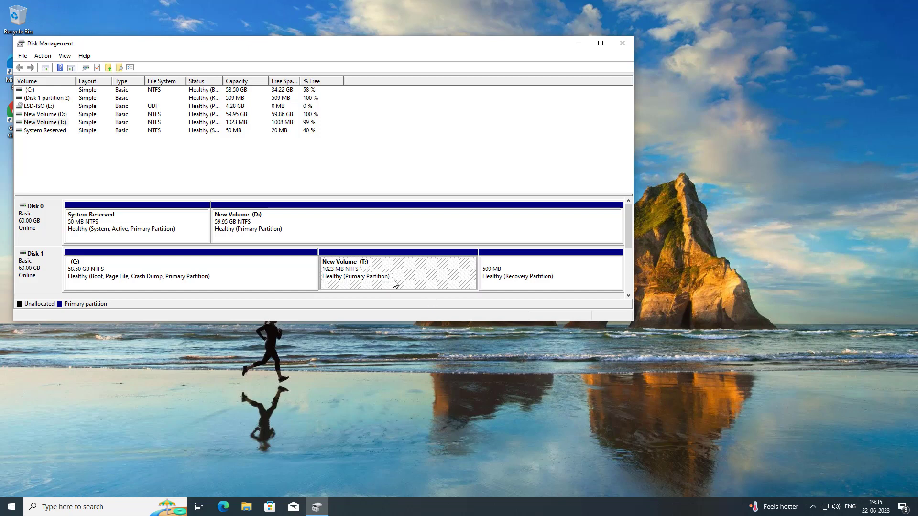
Run Command Prompt as administrator from a 'cmd' search and place its window on the right.
{"action": "left_click", "coordinate": [85, 502]}
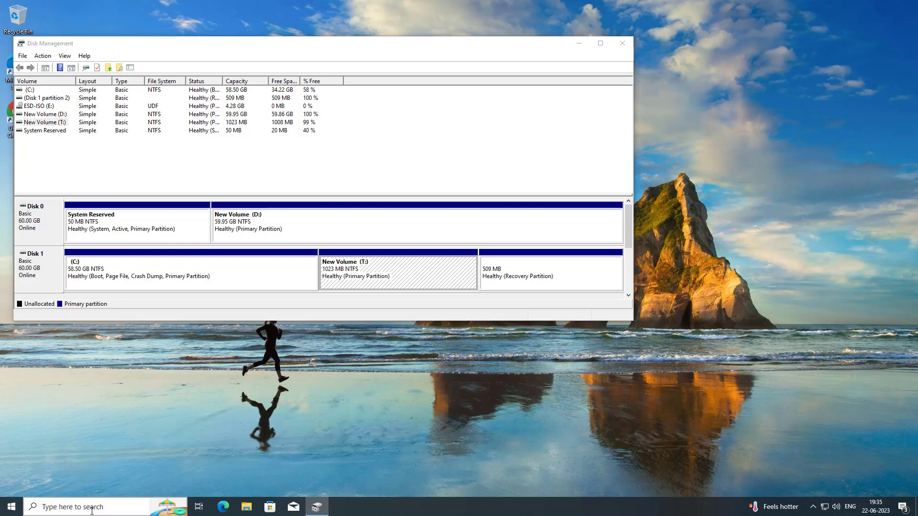
{"action": "type", "text": "cmd"}
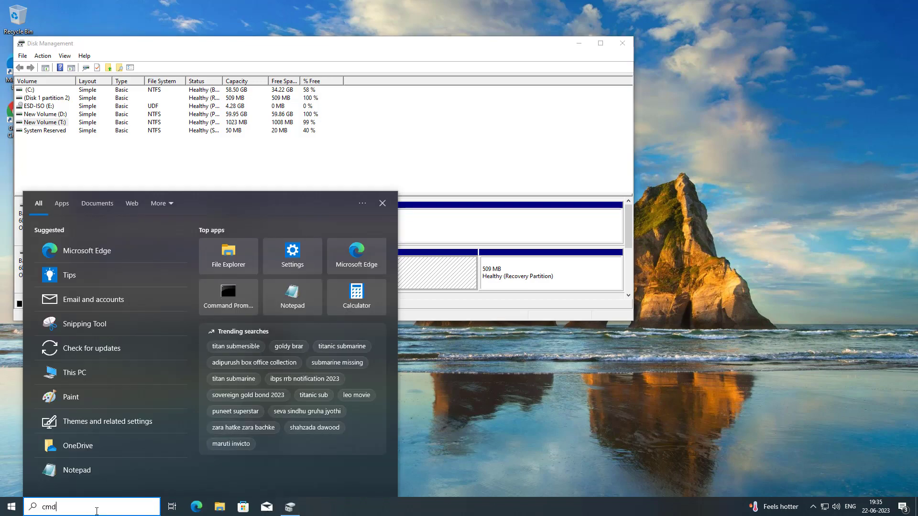
{"action": "right_click", "coordinate": [109, 245]}
{"action": "left_click", "coordinate": [173, 256]}
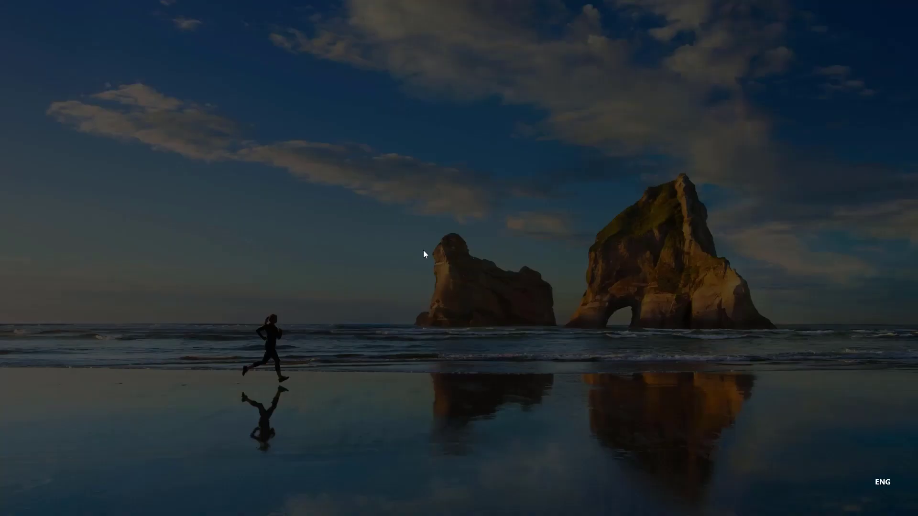
{"action": "left_click", "coordinate": [417, 316]}
{"action": "left_click_drag", "start_coordinate": [303, 48], "coordinate": [659, 94]}
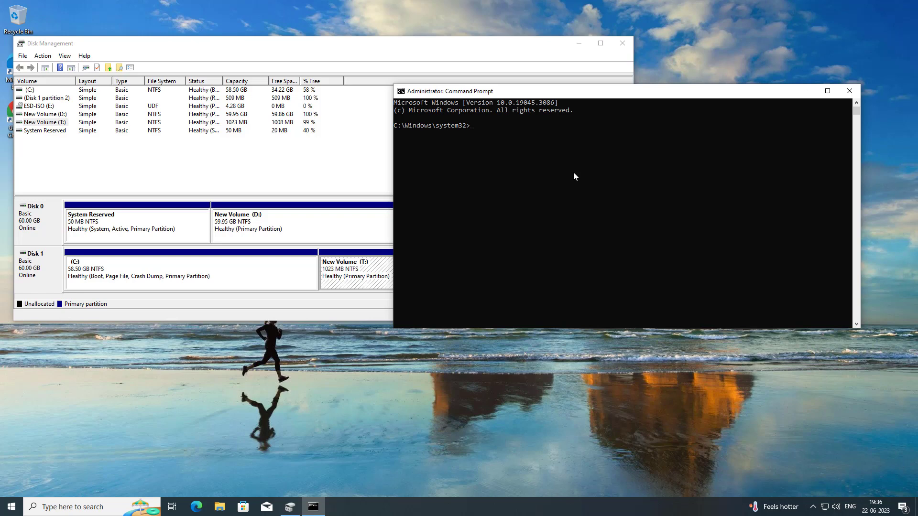
Run 'bcdboot c:\windows /s t: /f bios' to create boot files on T:, then start diskpart.
{"action": "type", "text": "bcdboot c:\\windows /s t: /f bios"}
{"action": "key", "text": "Return"}
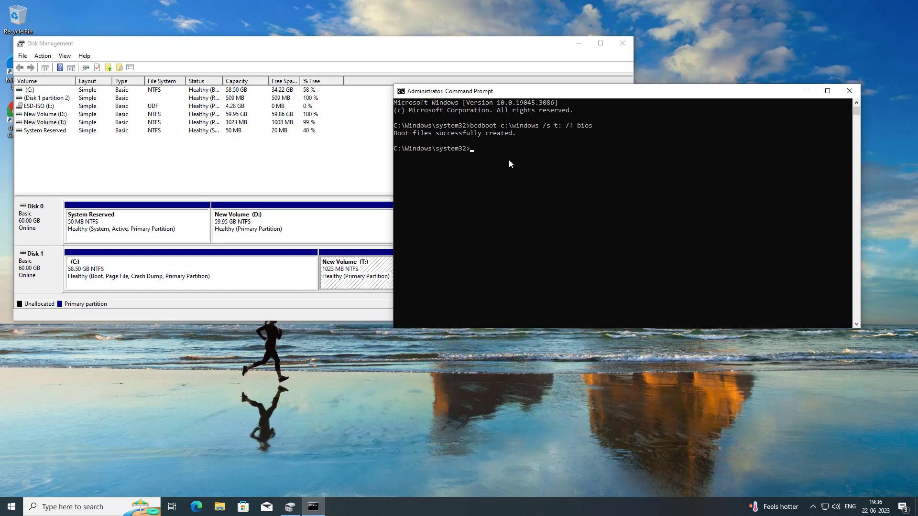
{"action": "type", "text": "diskpart"}
{"action": "key", "text": "Return"}
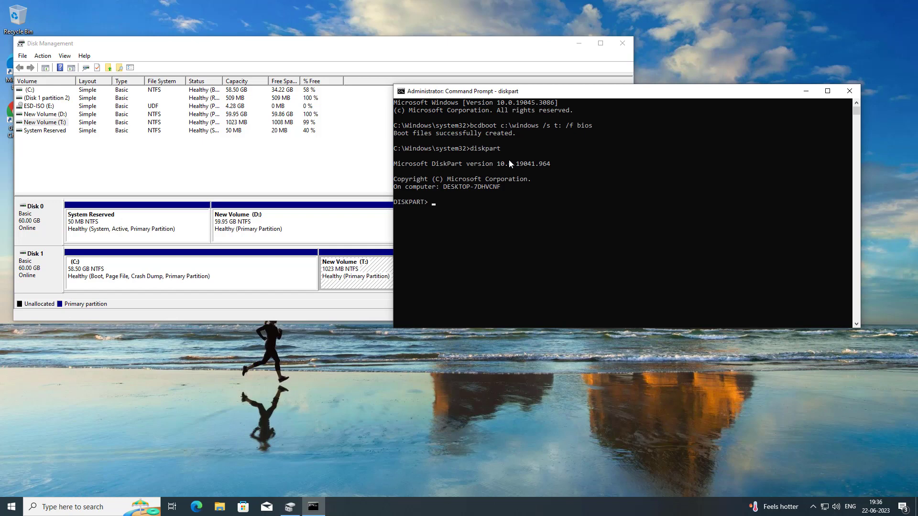
In DiskPart, select Disk 0's partition 1 and mark it inactive.
{"action": "type", "text": "list disk"}
{"action": "key", "text": "Return"}
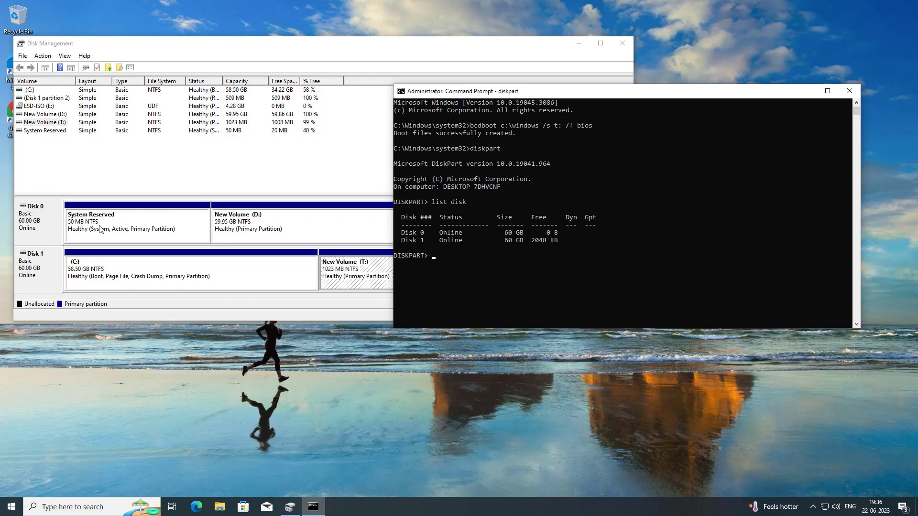
{"action": "type", "text": "select disk 0"}
{"action": "key", "text": "Return"}
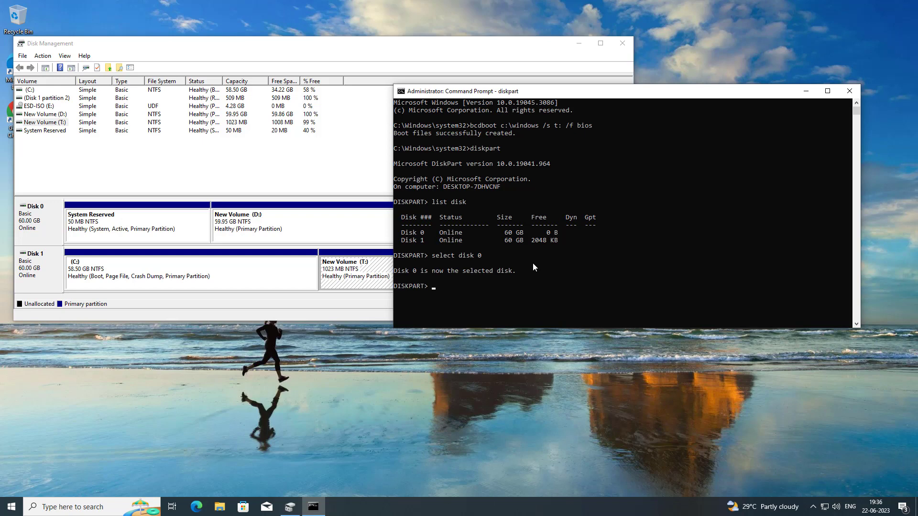
{"action": "type", "text": "list part"}
{"action": "key", "text": "Return"}
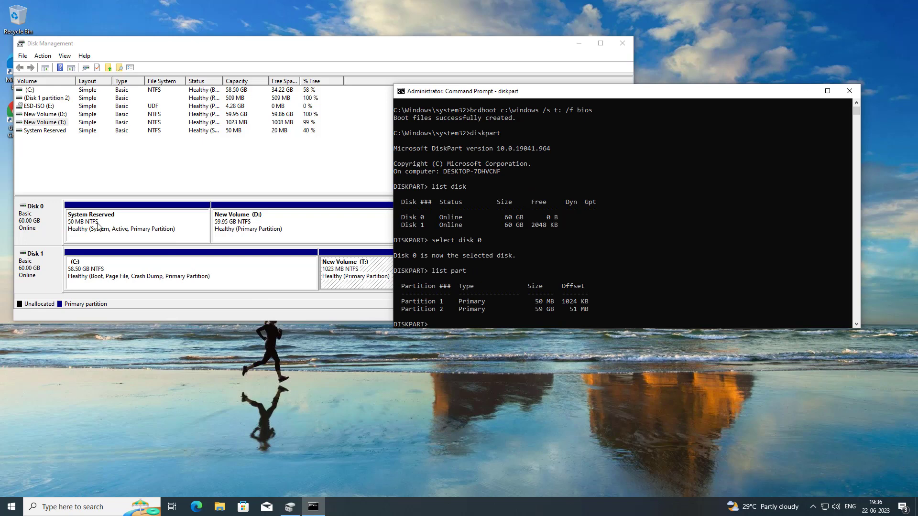
{"action": "left_click_drag", "start_coordinate": [402, 302], "coordinate": [604, 302]}
{"action": "type", "text": "sel part 1"}
{"action": "key", "text": "Return"}
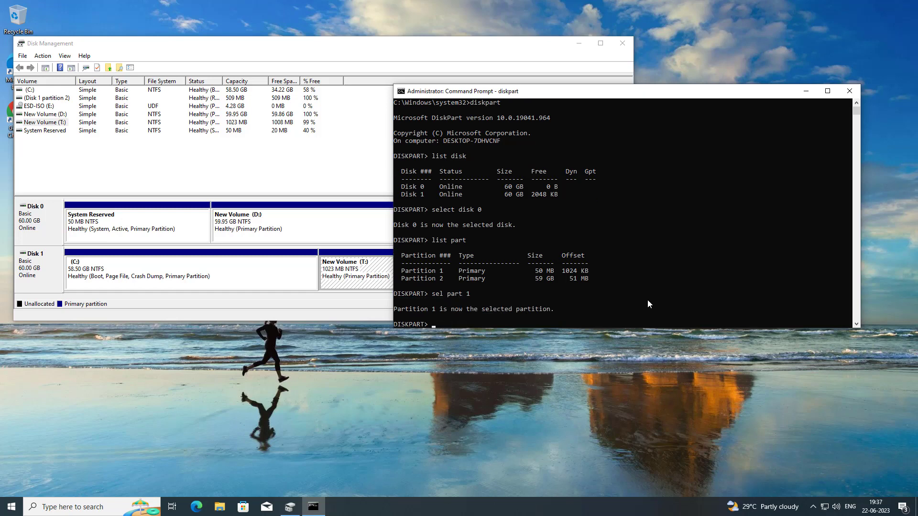
{"action": "type", "text": "inactive"}
{"action": "key", "text": "Return"}
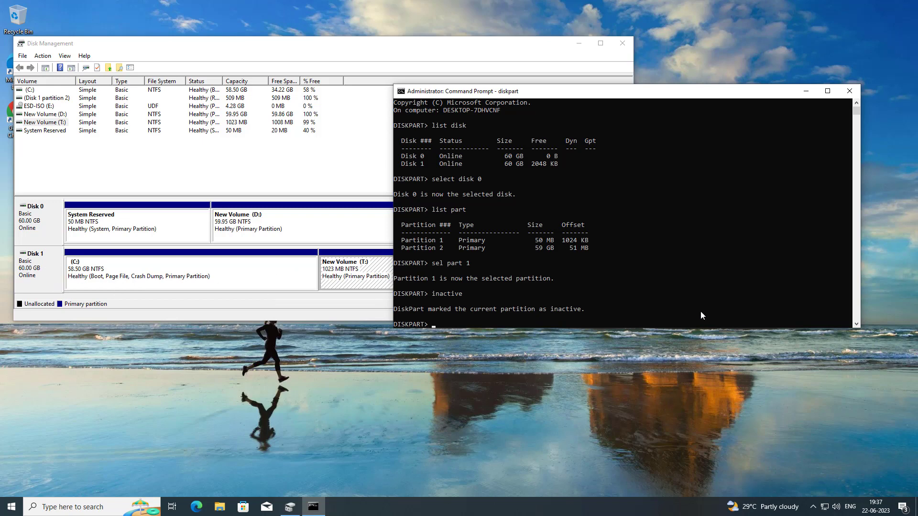
Select Disk 1's 1023 MB partition 3 and mark it active.
{"action": "type", "text": "select disk 1"}
{"action": "key", "text": "Return"}
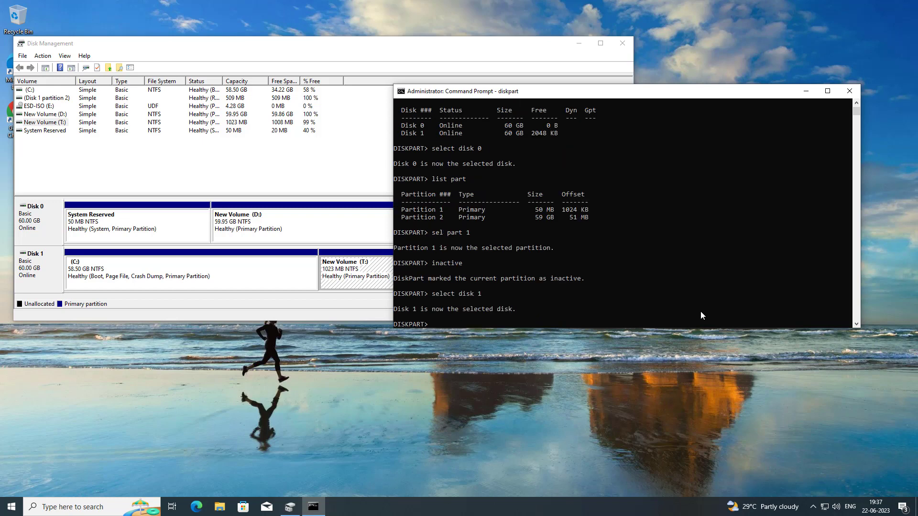
{"action": "type", "text": "list part"}
{"action": "key", "text": "Return"}
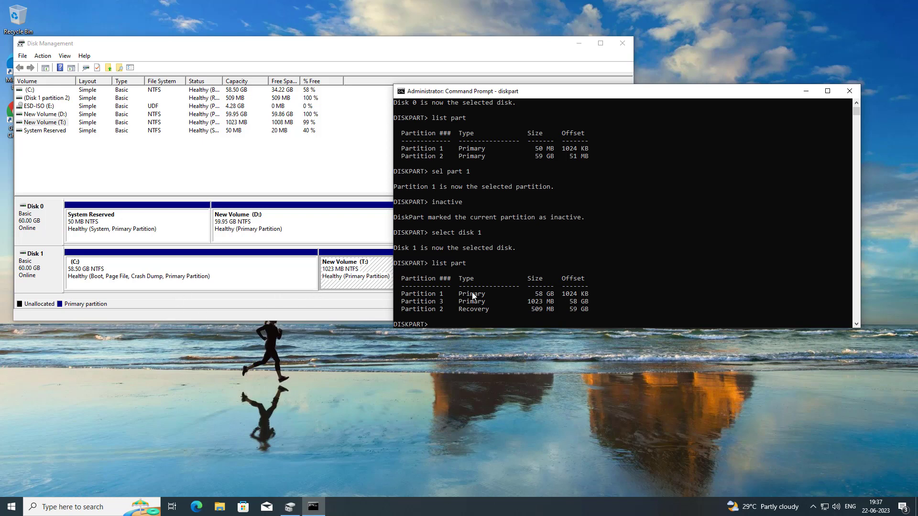
{"action": "left_click_drag", "start_coordinate": [526, 302], "coordinate": [545, 303]}
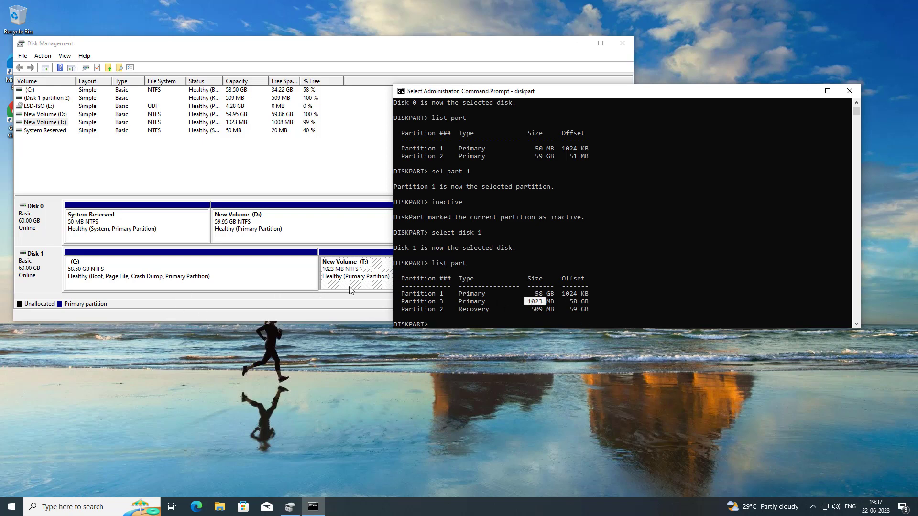
{"action": "left_click", "coordinate": [446, 299]}
{"action": "left_click_drag", "start_coordinate": [403, 300], "coordinate": [594, 298]}
{"action": "type", "text": "sel part 3"}
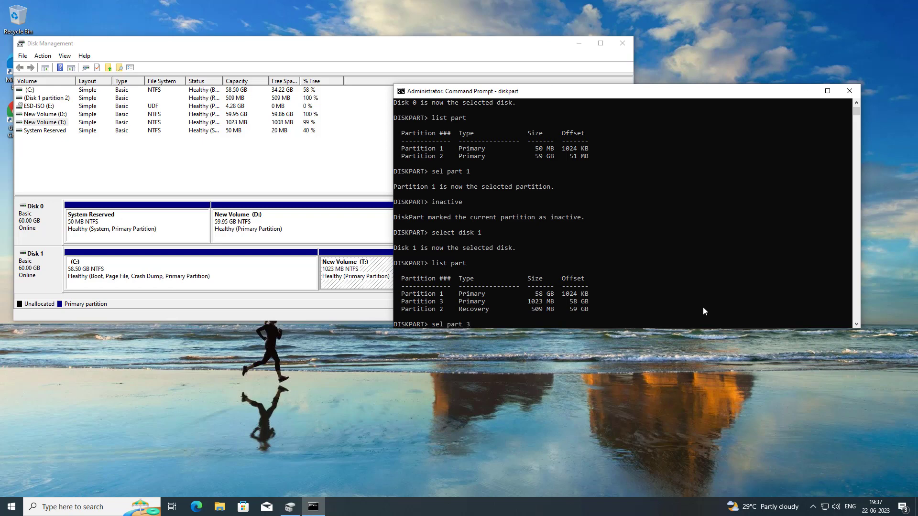
{"action": "key", "text": "Return"}
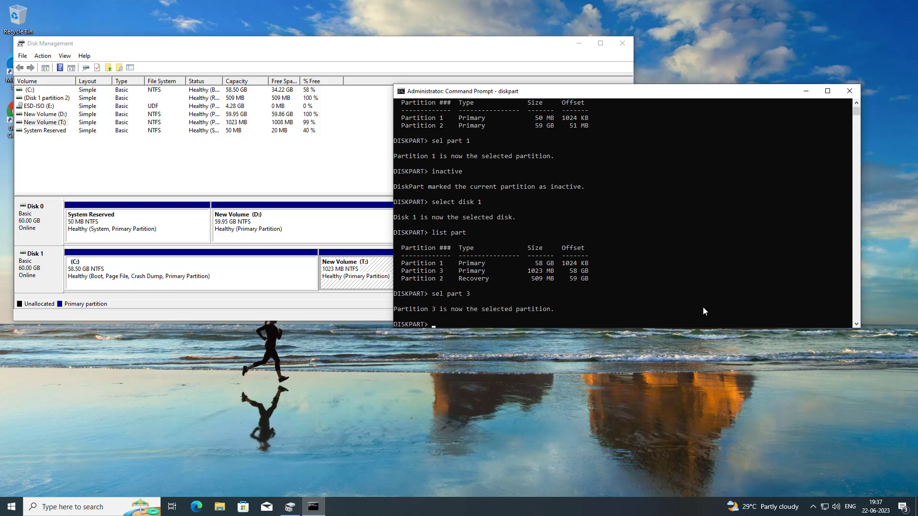
{"action": "type", "text": "active"}
{"action": "key", "text": "Return"}
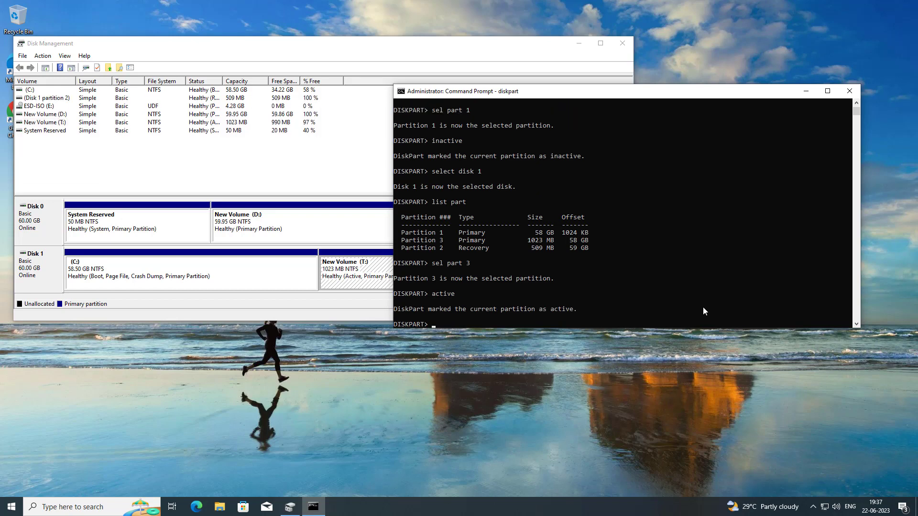
Exit DiskPart and close the Command Prompt.
{"action": "type", "text": "exit"}
{"action": "key", "text": "Return"}
{"action": "type", "text": "exit"}
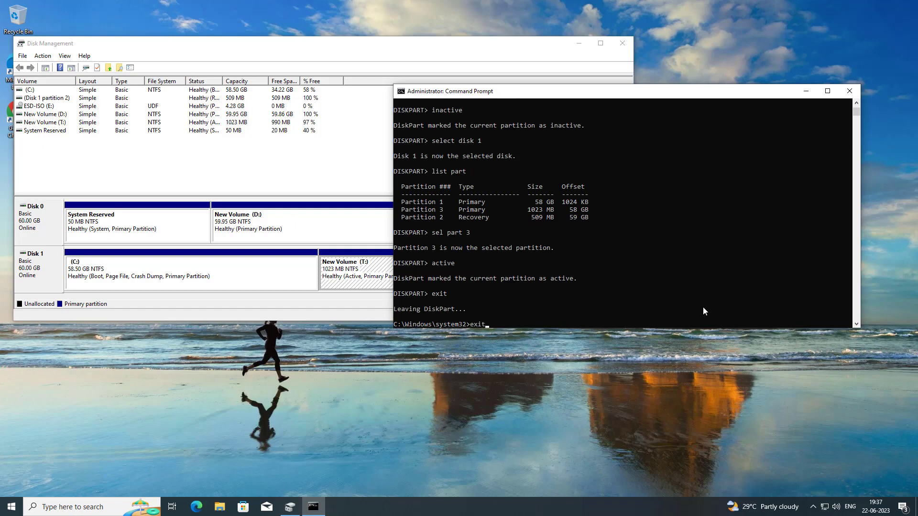
{"action": "key", "text": "Return"}
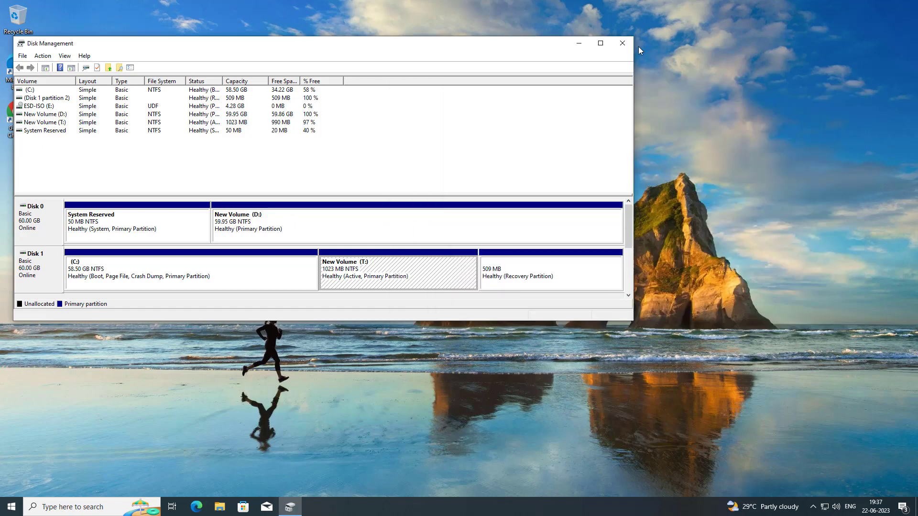
Close Disk Management and choose Restart from the Start menu's power options.
{"action": "left_click", "coordinate": [622, 42]}
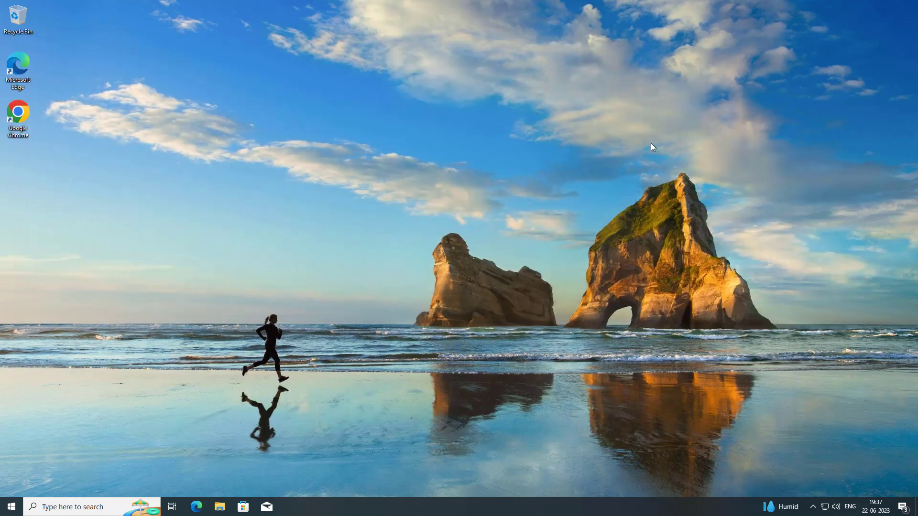
{"action": "left_click", "coordinate": [12, 509]}
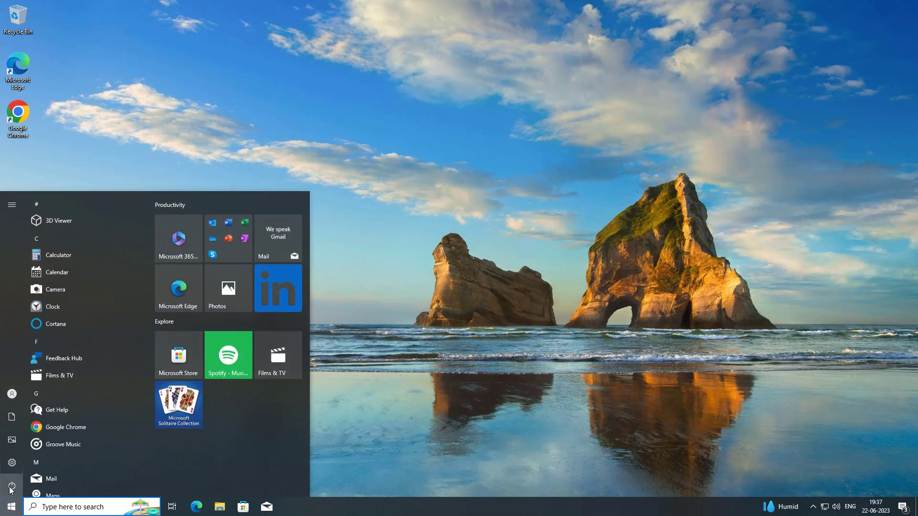
{"action": "left_click", "coordinate": [12, 486]}
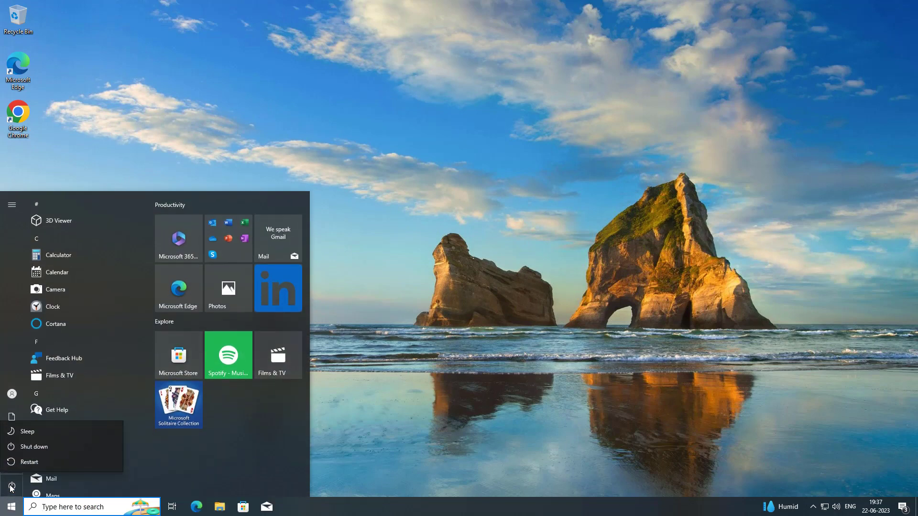
{"action": "left_click", "coordinate": [35, 458]}
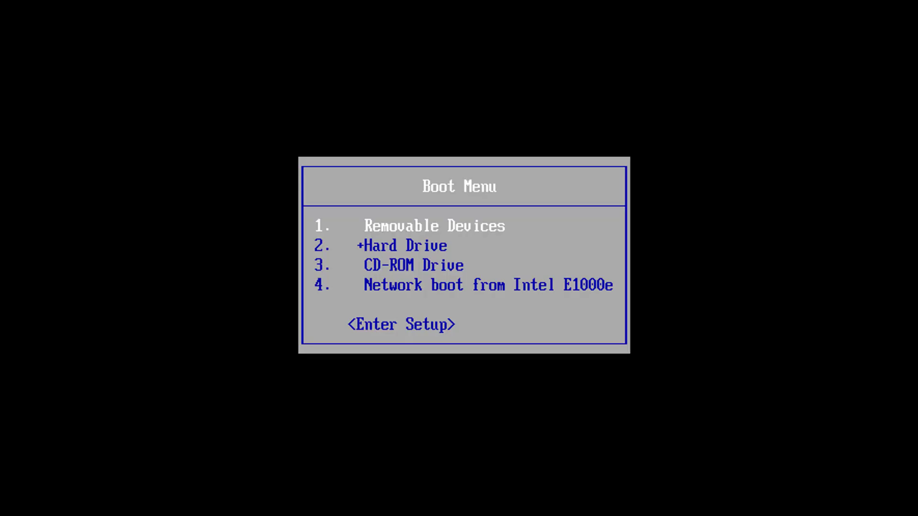
Enter BIOS setup and move NVMe (13:0.0:2) to the top of the Hard Drive boot order.
{"action": "key", "text": "Down"}
{"action": "key", "text": "Down"}
{"action": "key", "text": "Down"}
{"action": "key", "text": "Down"}
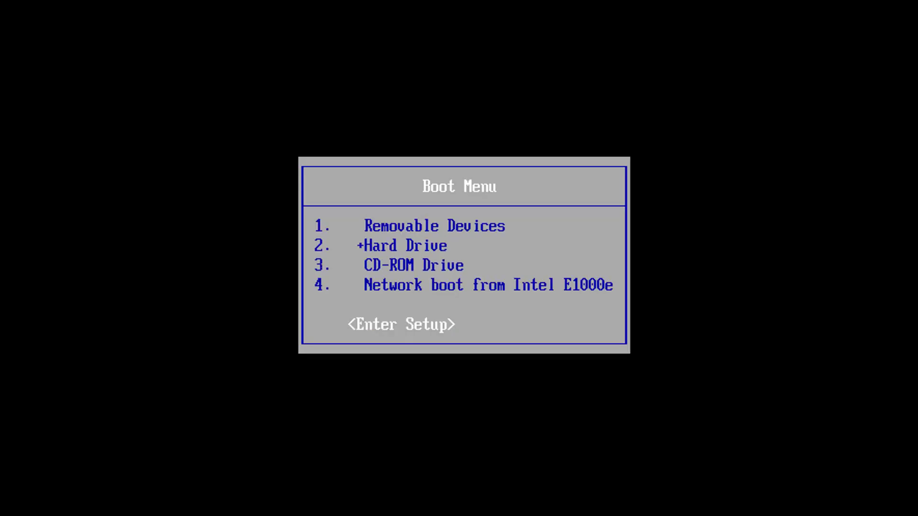
{"action": "key", "text": "Return"}
{"action": "key", "text": "Right"}
{"action": "key", "text": "Right"}
{"action": "key", "text": "Right"}
{"action": "key", "text": "Right"}
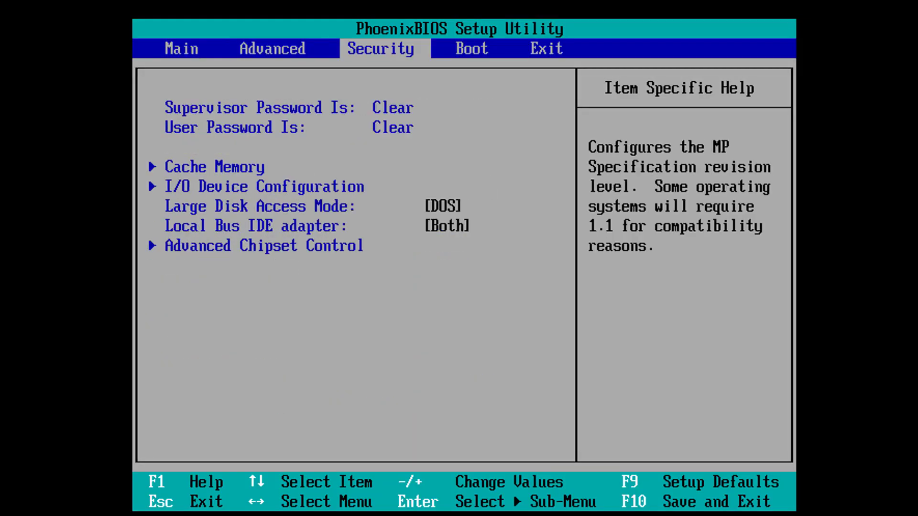
{"action": "key", "text": "Left"}
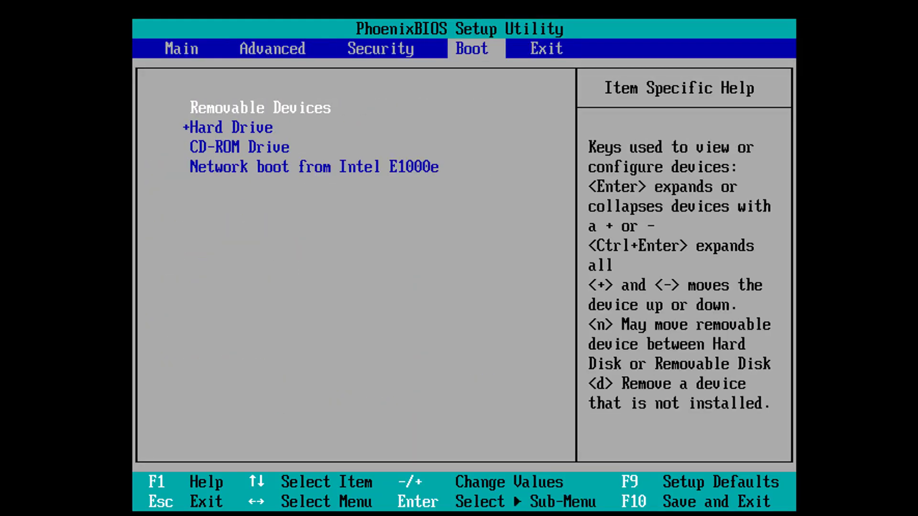
{"action": "key", "text": "Down"}
{"action": "key", "text": "Down"}
{"action": "key", "text": "Up"}
{"action": "key", "text": "Return"}
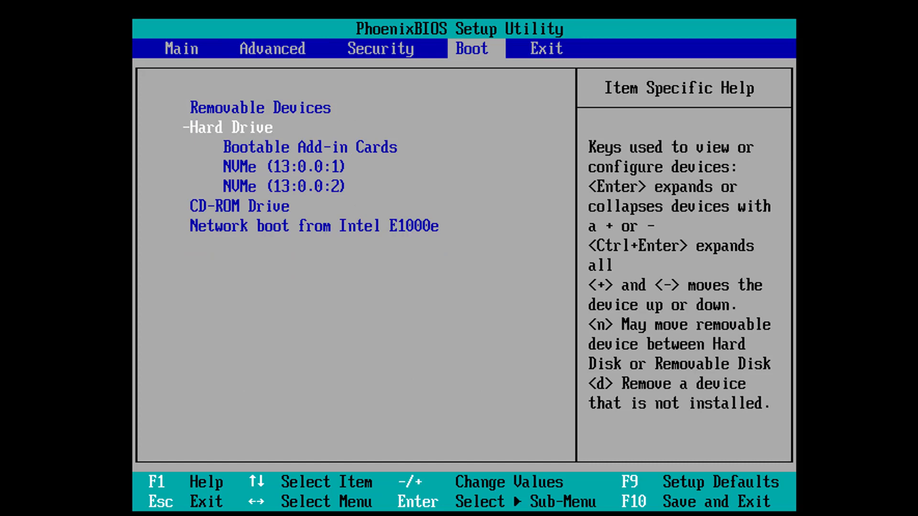
{"action": "key", "text": "Down"}
{"action": "key", "text": "Down"}
{"action": "key", "text": "Down"}
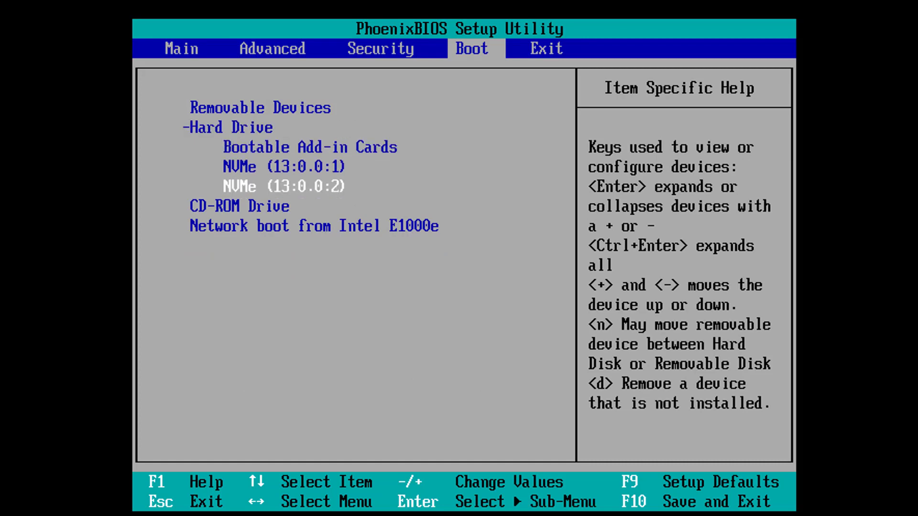
{"action": "key", "text": "plus"}
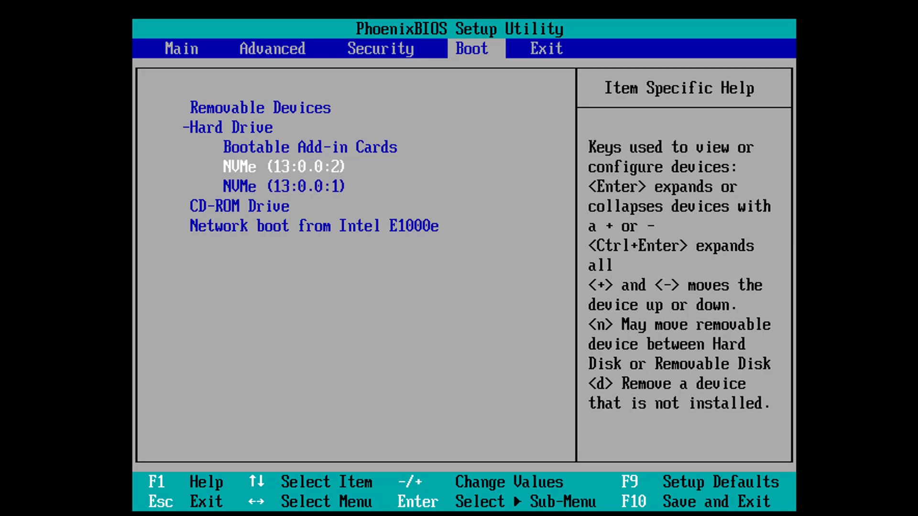
{"action": "key", "text": "plus"}
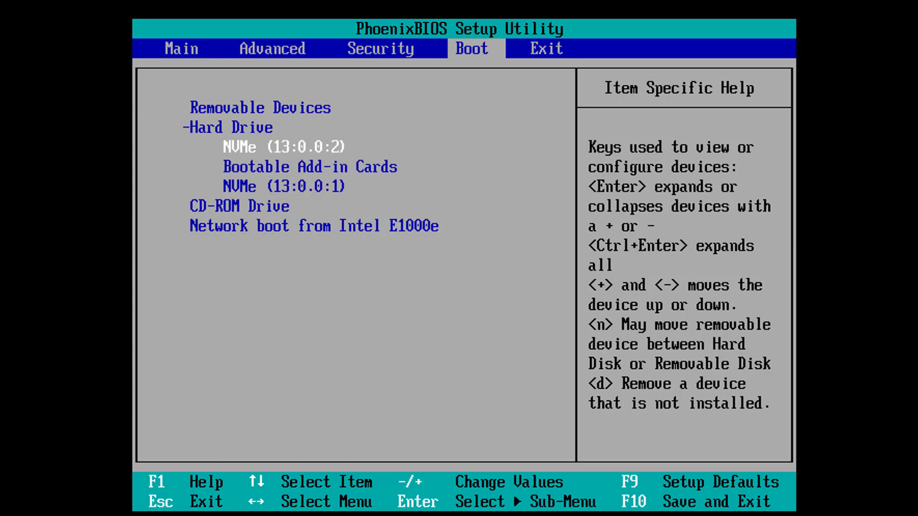
Save the BIOS changes with F10 and exit setup.
{"action": "key", "text": "Right"}
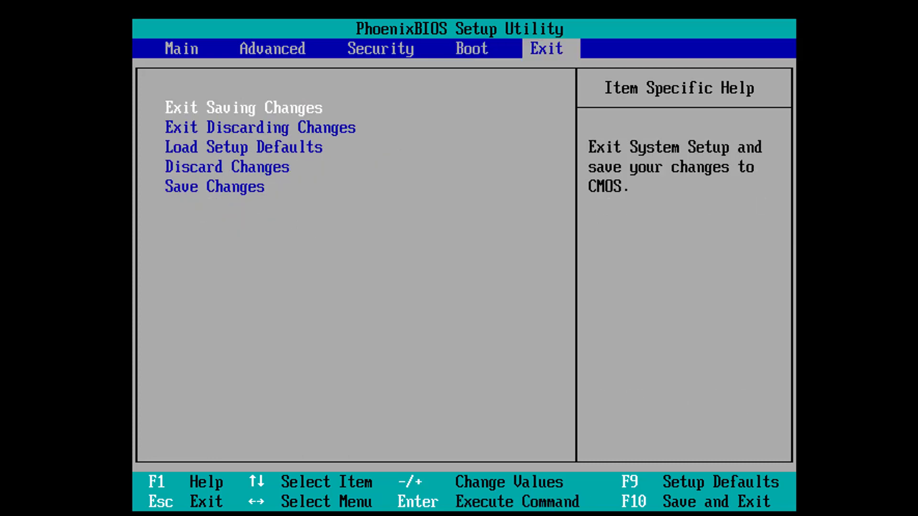
{"action": "key", "text": "Down"}
{"action": "key", "text": "Down"}
{"action": "key", "text": "Down"}
{"action": "key", "text": "F10"}
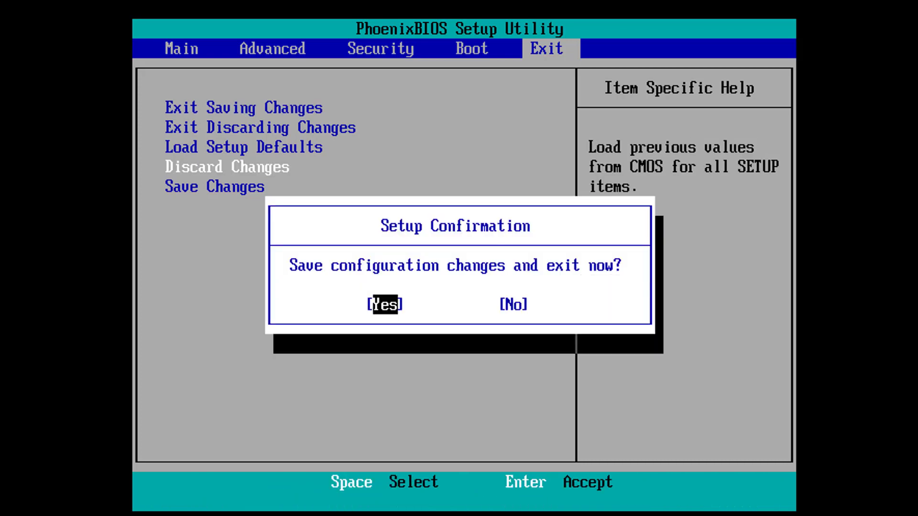
{"action": "key", "text": "Return"}
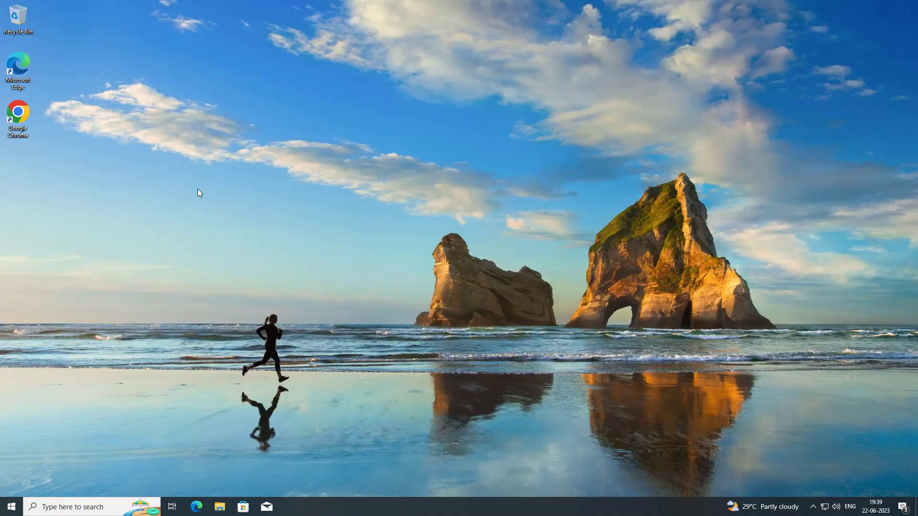
Reopen Disk Management via Win+X, delete System Reserved (F:), and bring up New Volume (D:)'s actions.
{"action": "right_click", "coordinate": [11, 506]}
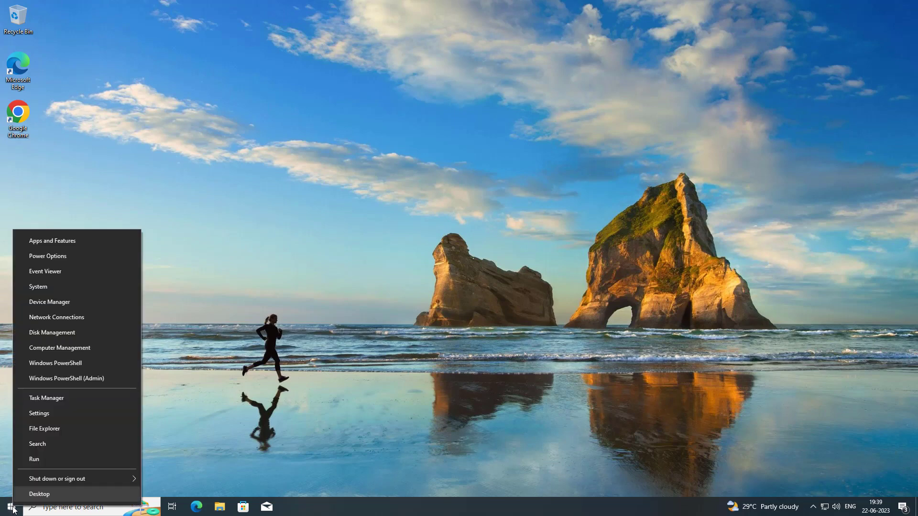
{"action": "left_click", "coordinate": [67, 333]}
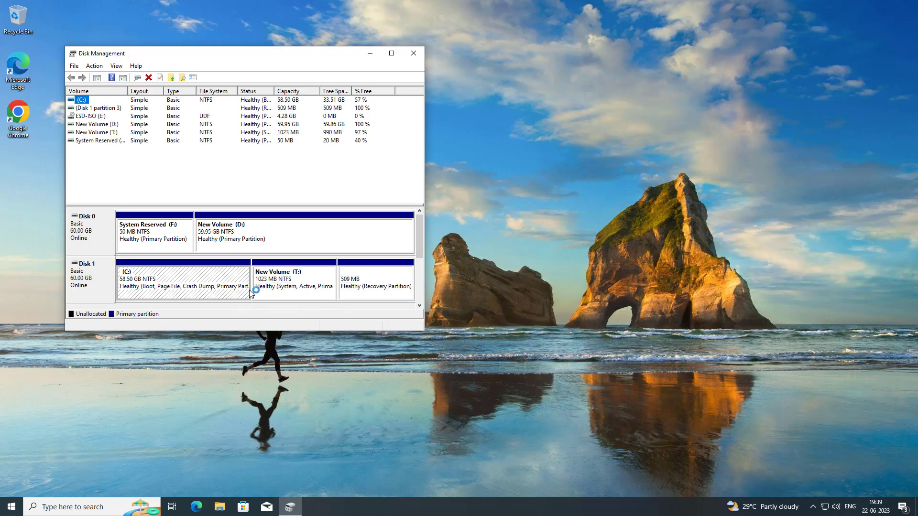
{"action": "left_click", "coordinate": [139, 229]}
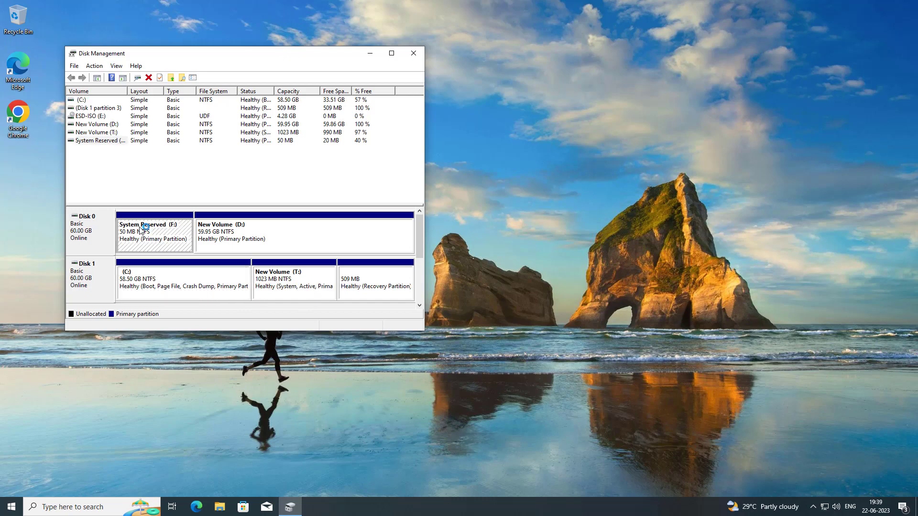
{"action": "right_click", "coordinate": [158, 229]}
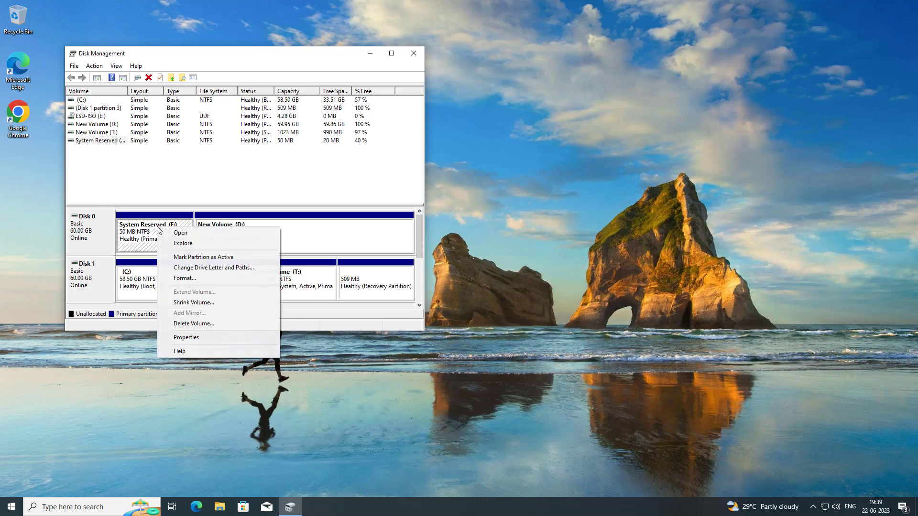
{"action": "left_click", "coordinate": [201, 323]}
{"action": "left_click", "coordinate": [497, 289]}
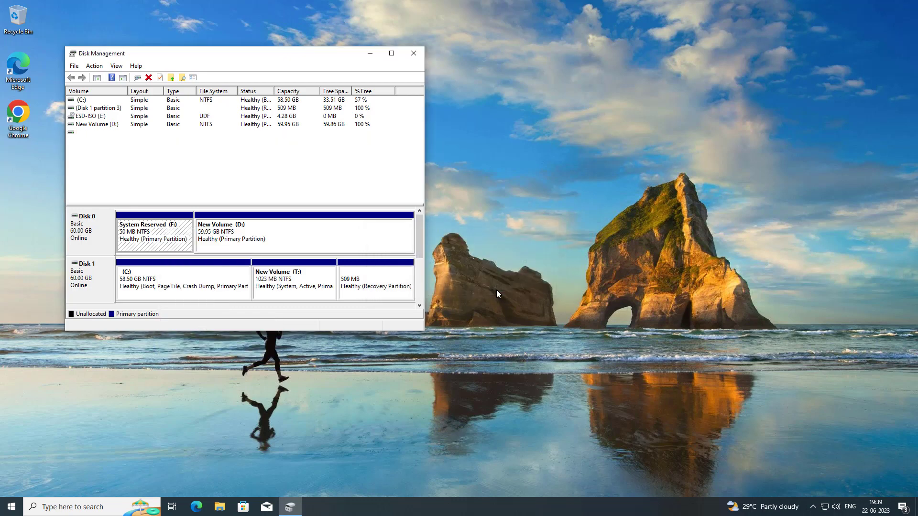
{"action": "left_click", "coordinate": [250, 238]}
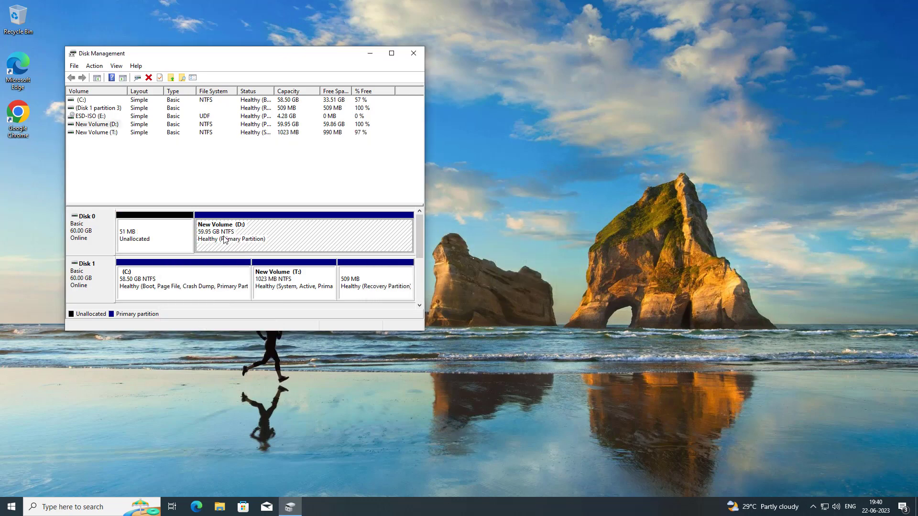
{"action": "right_click", "coordinate": [250, 238]}
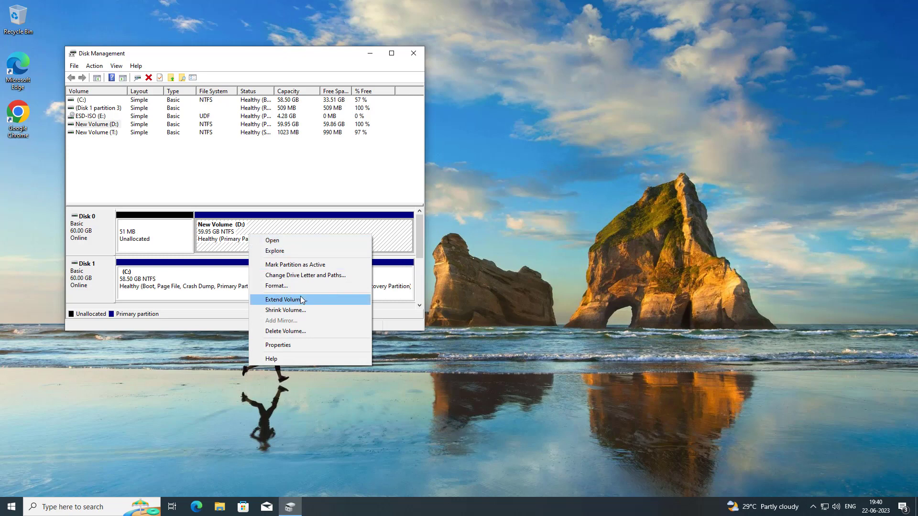